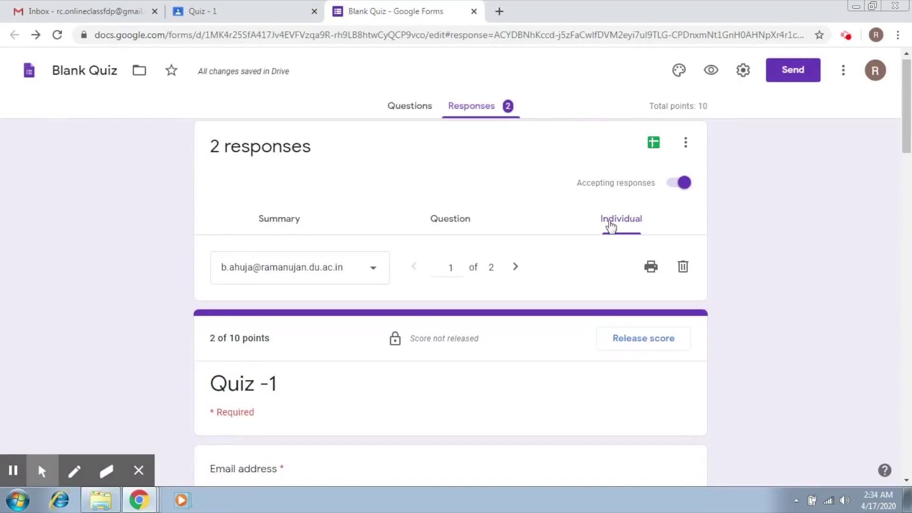
Step: Give the input-devices question 1 point and save the grade
{"action": "left_click_drag", "start_coordinate": [908, 138], "coordinate": [909, 246]}
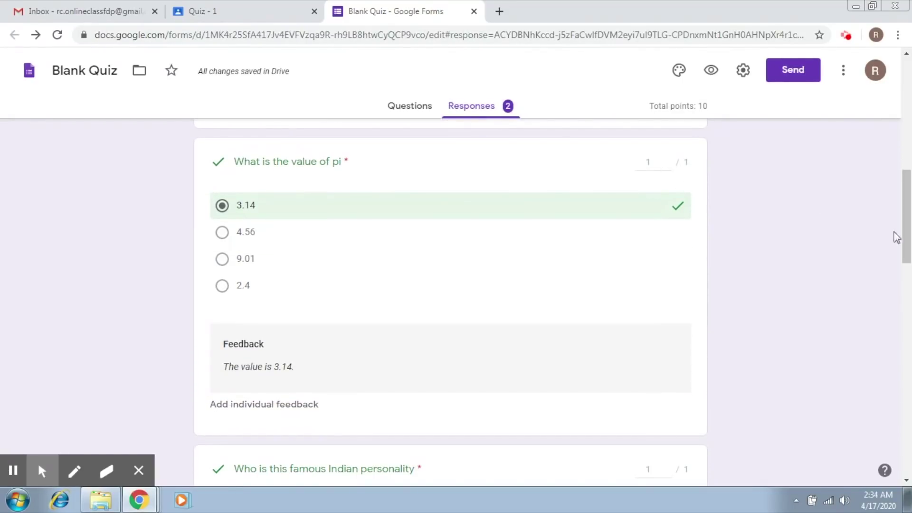
{"action": "left_click_drag", "start_coordinate": [905, 234], "coordinate": [910, 365]}
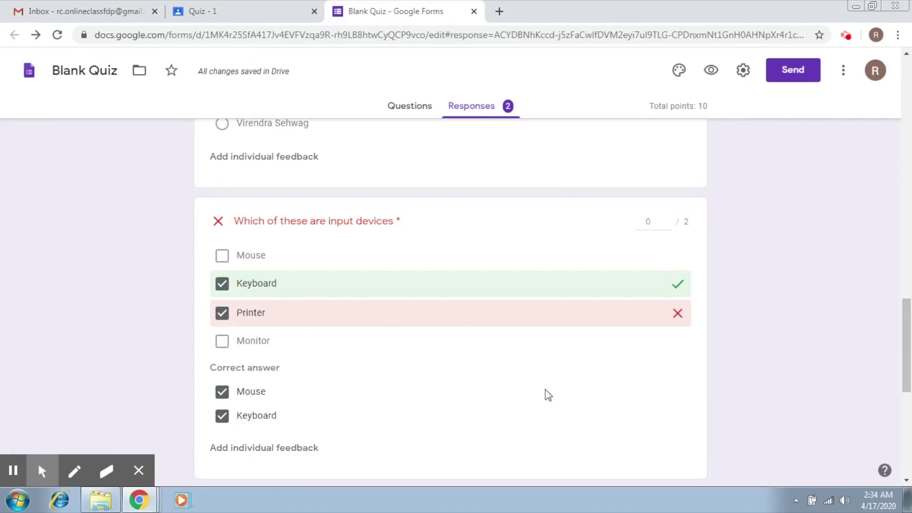
{"action": "left_click", "coordinate": [651, 225]}
{"action": "type", "text": "1"}
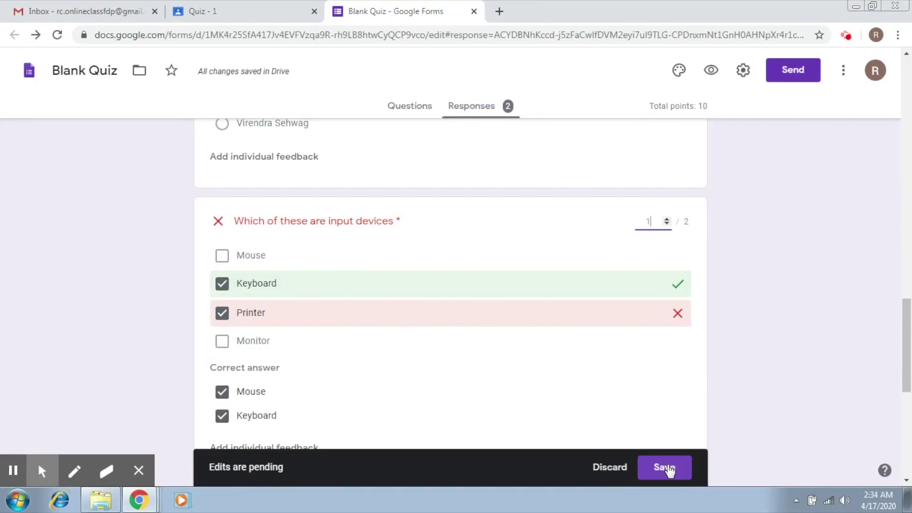
{"action": "left_click", "coordinate": [665, 467]}
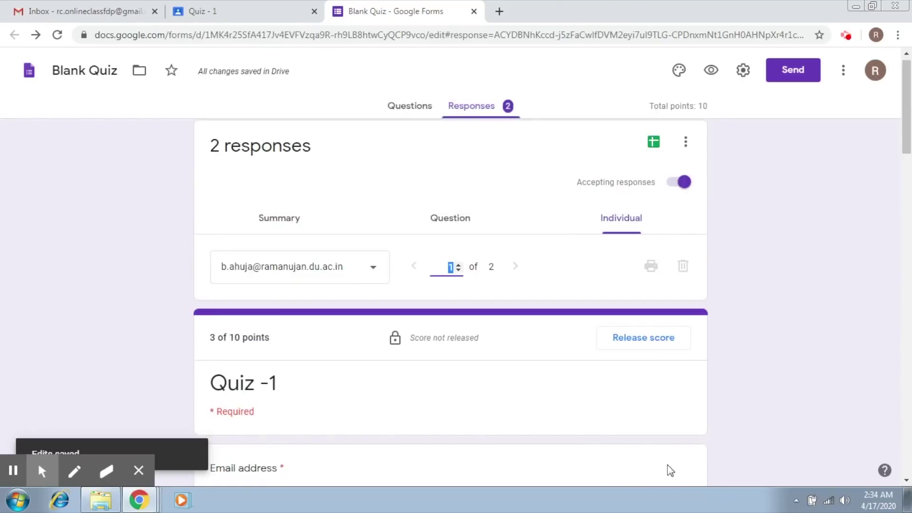
Step: Give the Define Photosynthesis answer 1 point and save it
{"action": "scroll", "coordinate": [910, 244], "scroll_direction": "down", "scroll_amount": 10}
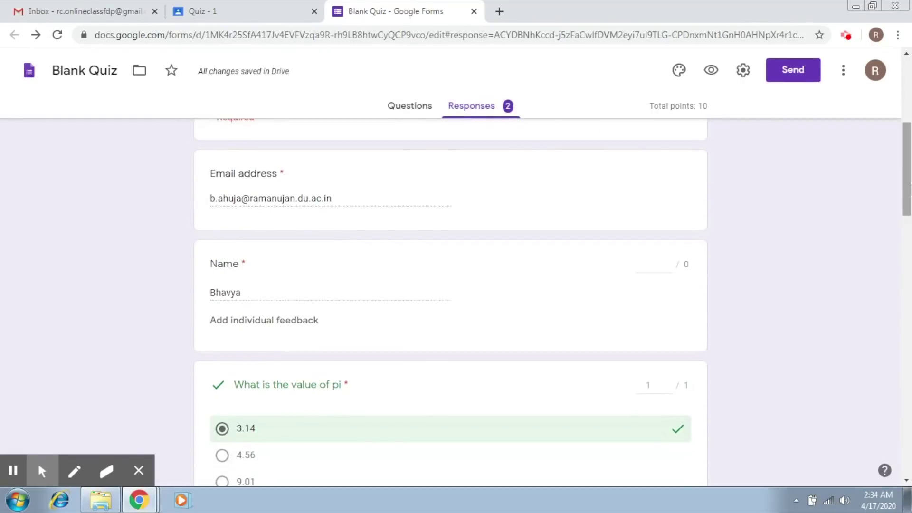
{"action": "left_click_drag", "start_coordinate": [909, 236], "coordinate": [909, 418]}
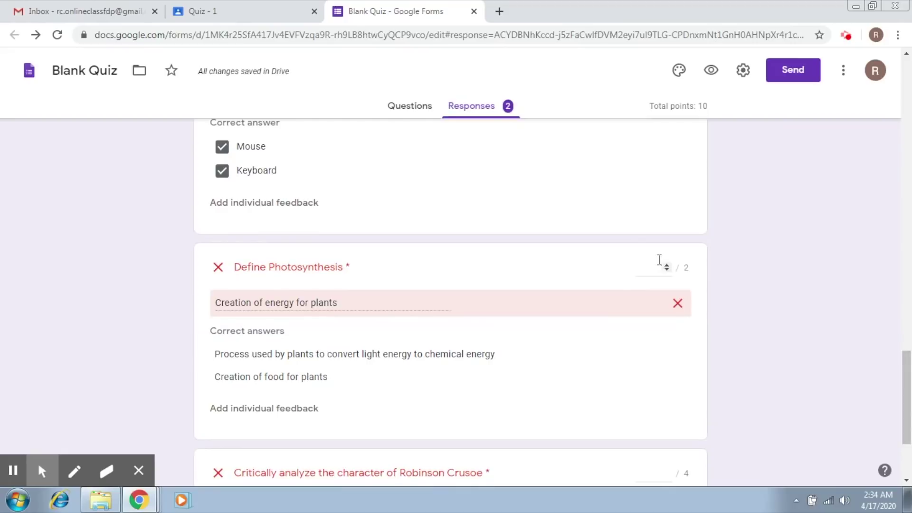
{"action": "left_click", "coordinate": [658, 275]}
{"action": "type", "text": "1"}
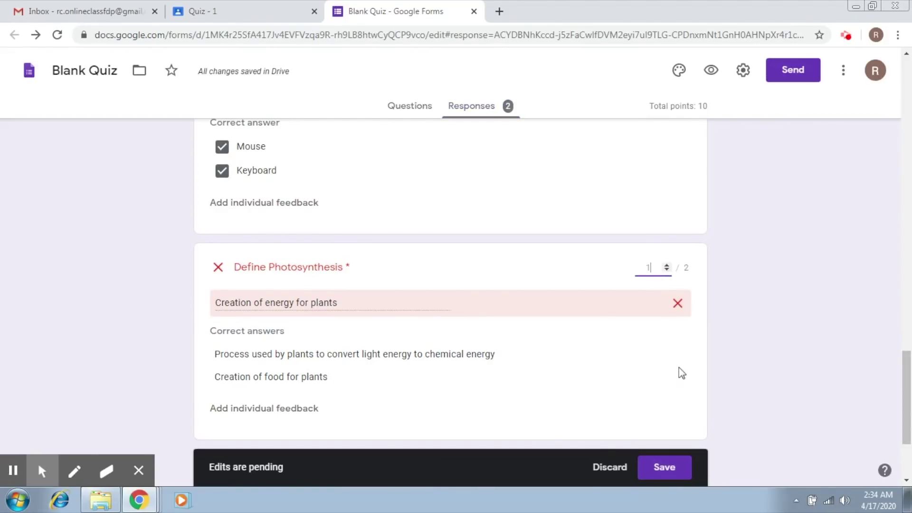
{"action": "left_click", "coordinate": [671, 466]}
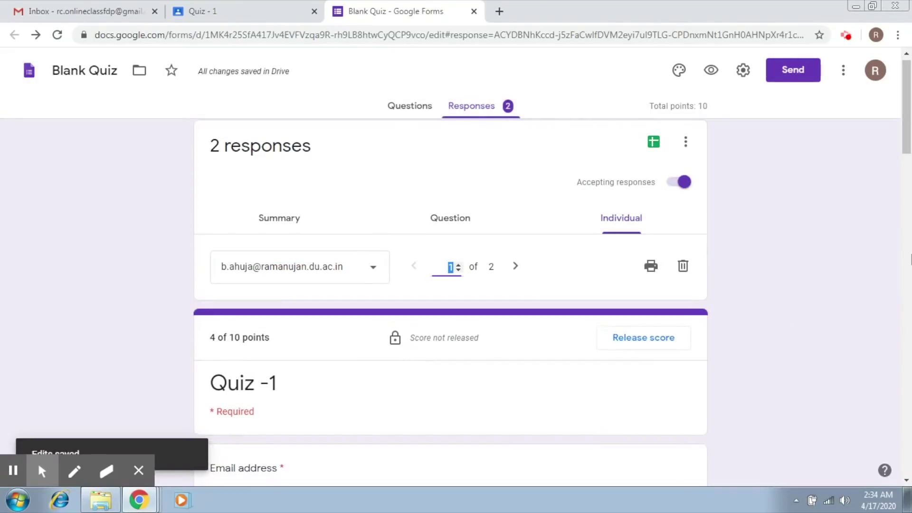
Step: Award 2 points to the Robinson Crusoe answer and save, bringing the total to 6/10
{"action": "left_click_drag", "start_coordinate": [910, 99], "coordinate": [909, 416]}
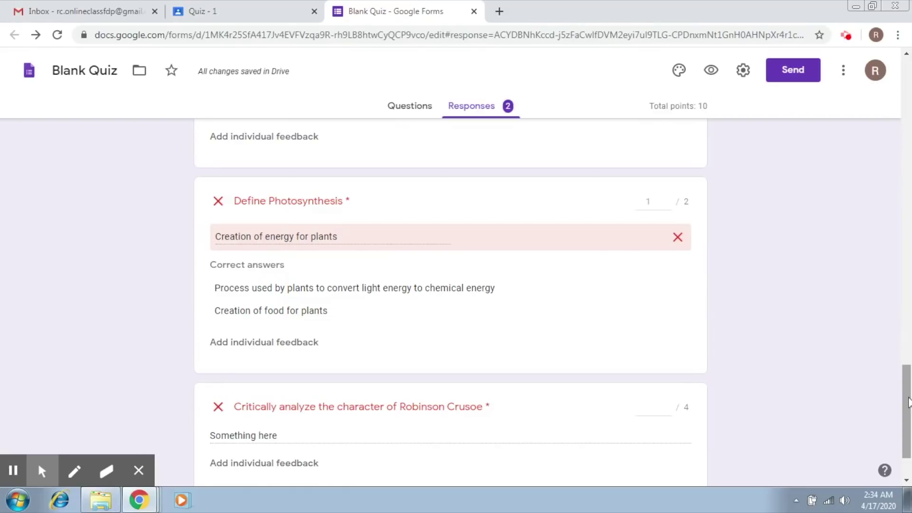
{"action": "left_click_drag", "start_coordinate": [897, 368], "coordinate": [700, 387]}
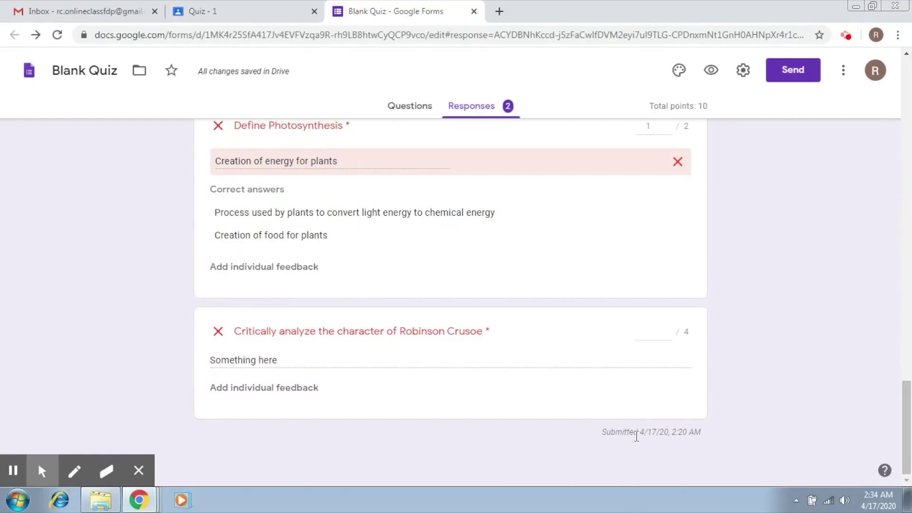
{"action": "left_click", "coordinate": [648, 336]}
{"action": "type", "text": "2"}
{"action": "left_click", "coordinate": [665, 468]}
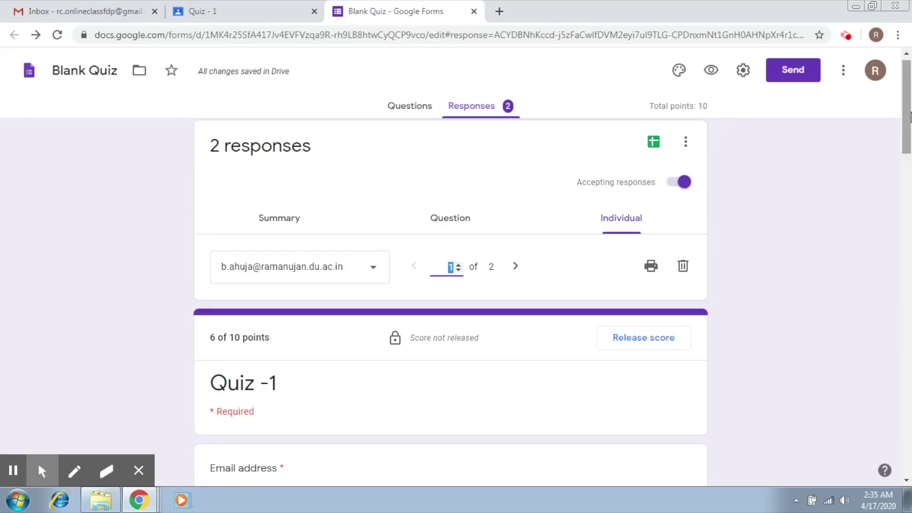
Step: Release the 6/10 score to the first respondent and send the notification email
{"action": "left_click", "coordinate": [654, 338]}
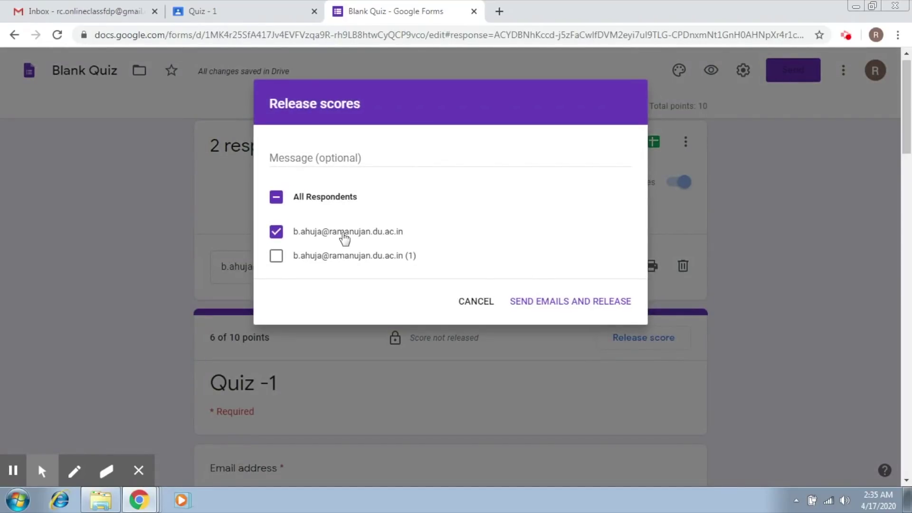
{"action": "left_click", "coordinate": [550, 300]}
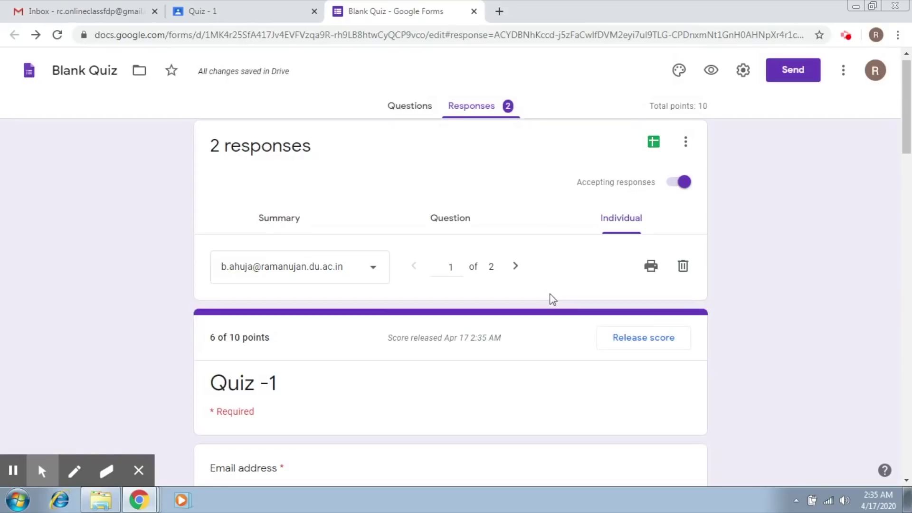
Step: Grade the student's Quiz - 1 as 6 and return it with private comment 'Try harder next time'
{"action": "left_click", "coordinate": [274, 1]}
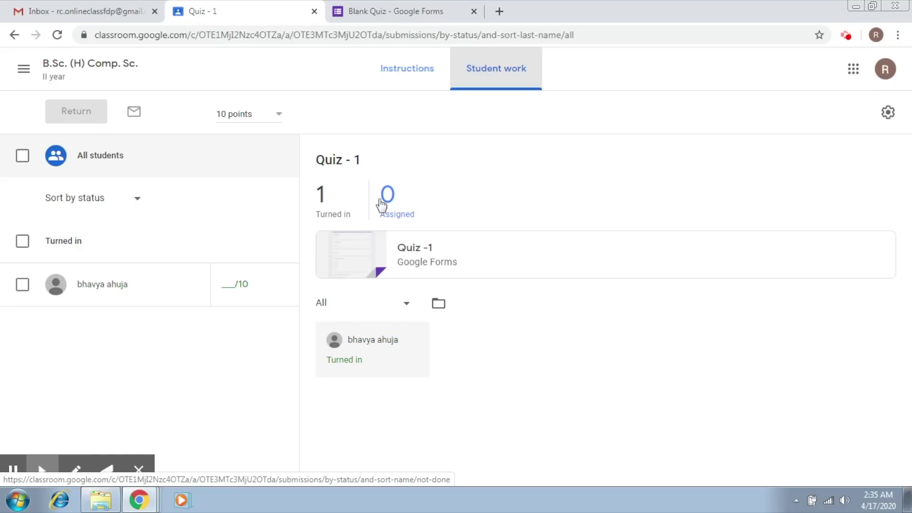
{"action": "left_click", "coordinate": [225, 283]}
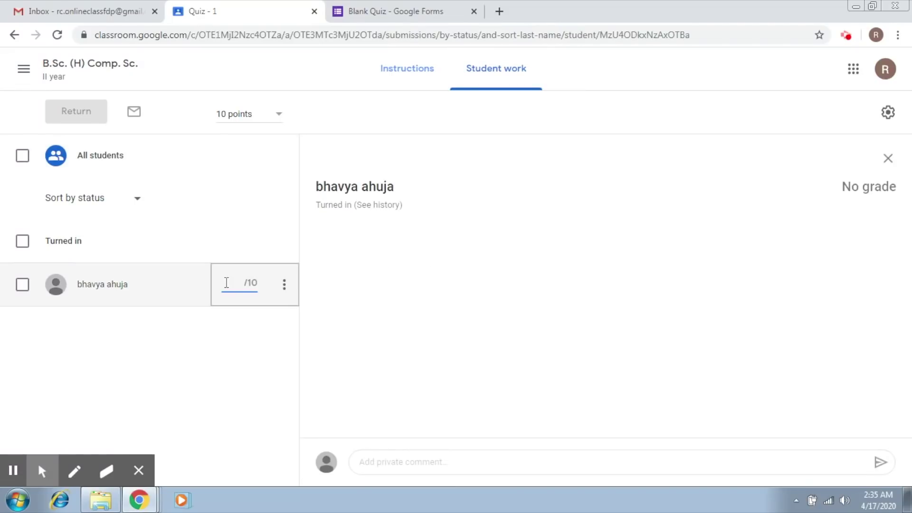
{"action": "type", "text": "6"}
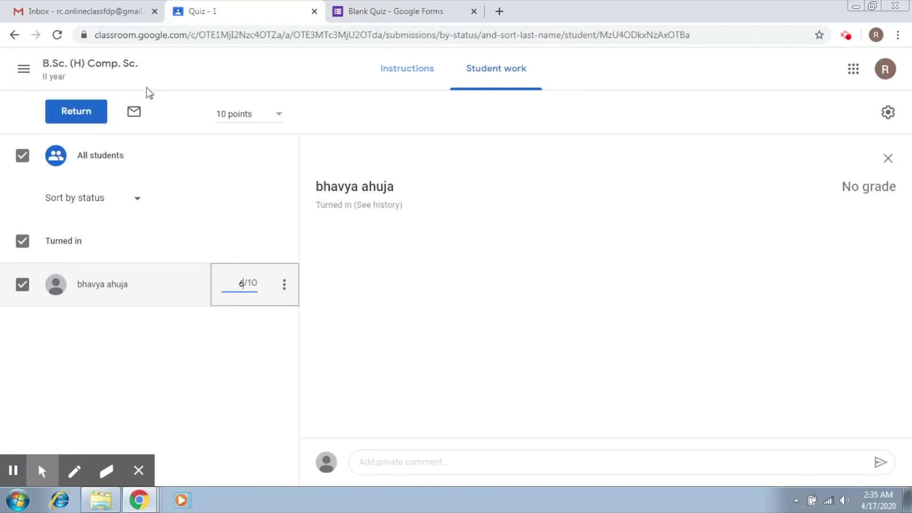
{"action": "left_click", "coordinate": [109, 111]}
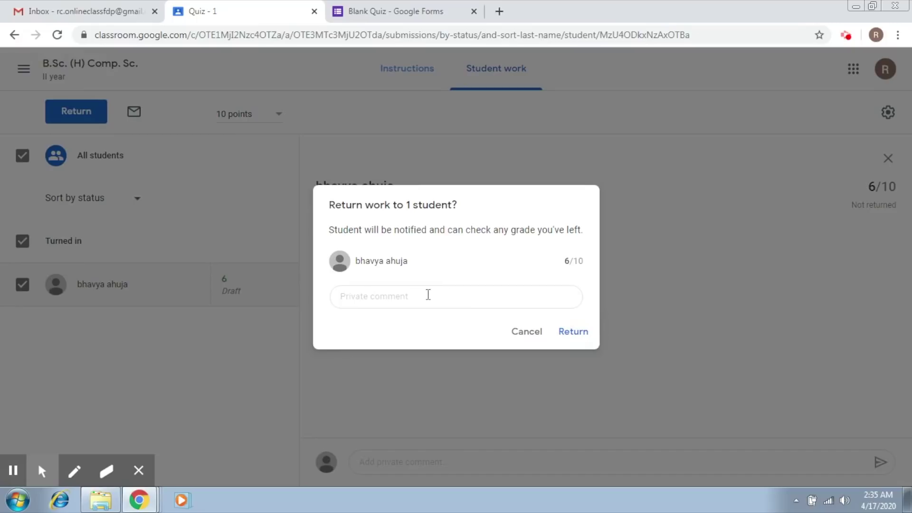
{"action": "left_click", "coordinate": [460, 295]}
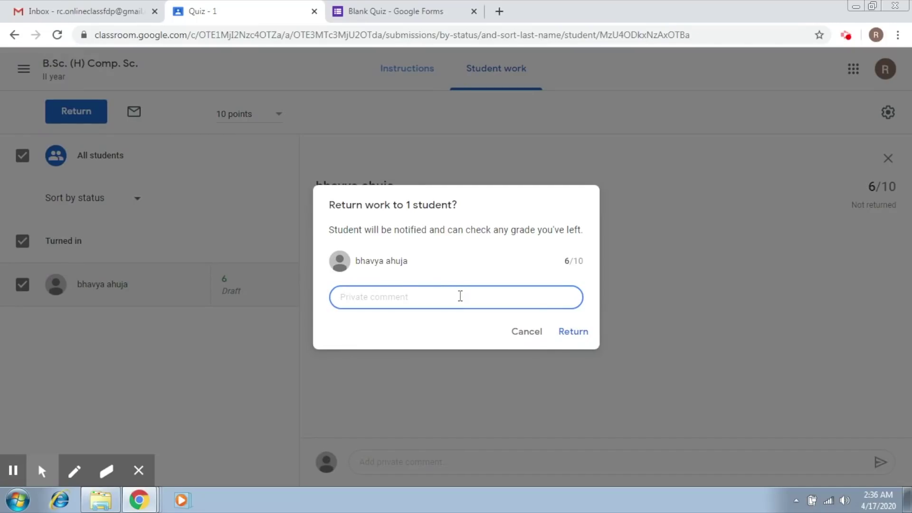
{"action": "type", "text": "Try harder next time"}
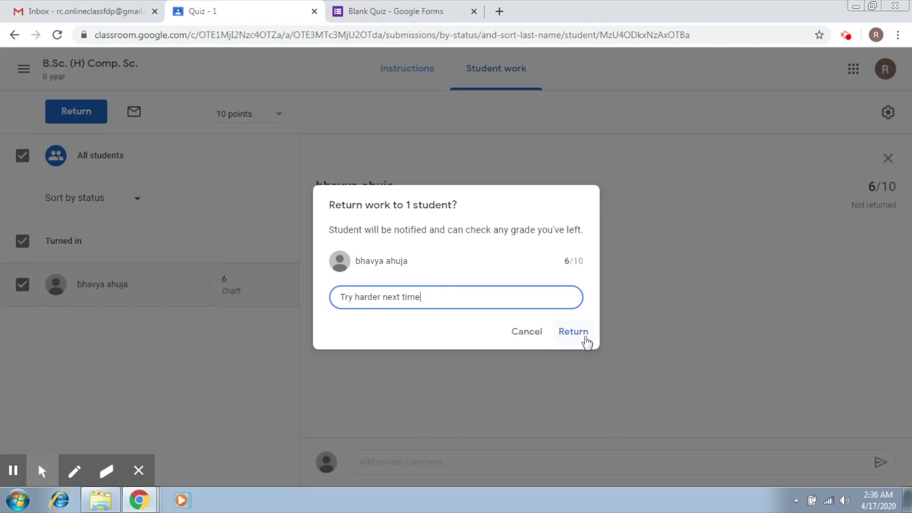
{"action": "left_click", "coordinate": [587, 339]}
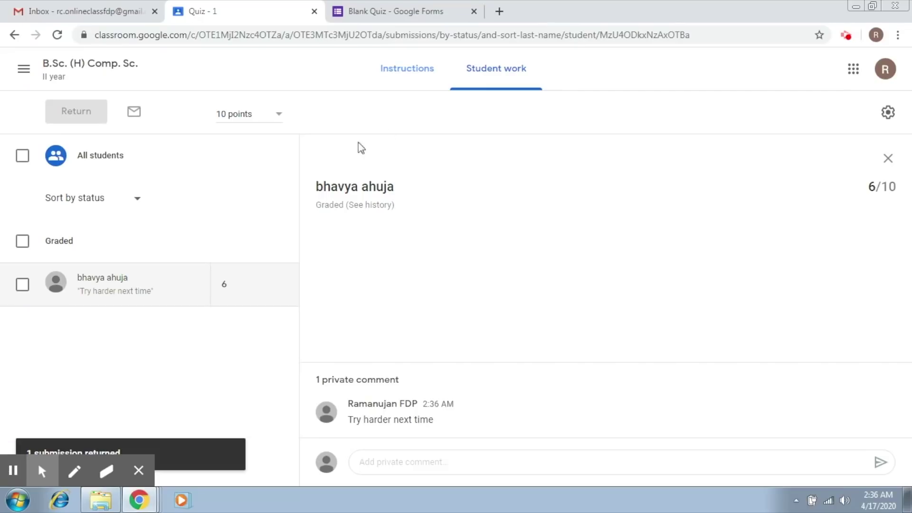
Step: Check the gradebook showing 6 for Quiz - 1, then go to the Classwork page
{"action": "left_click", "coordinate": [124, 69]}
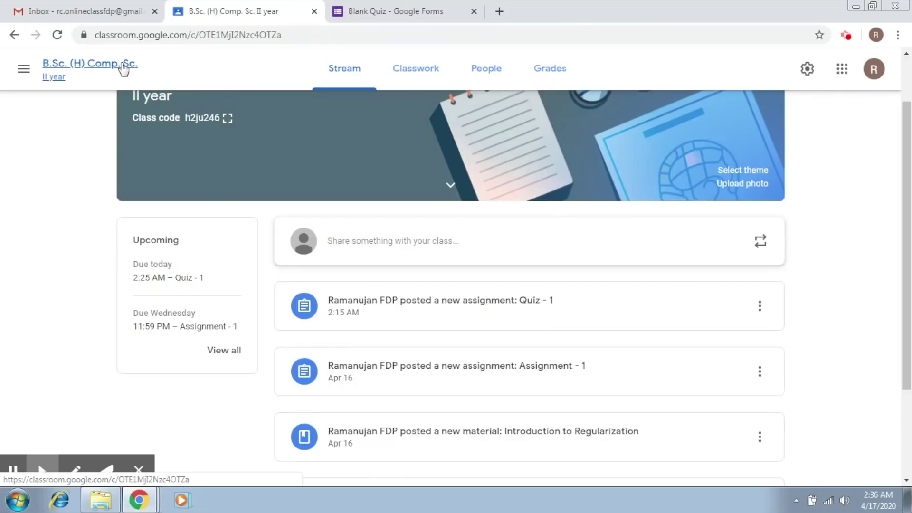
{"action": "left_click", "coordinate": [546, 81]}
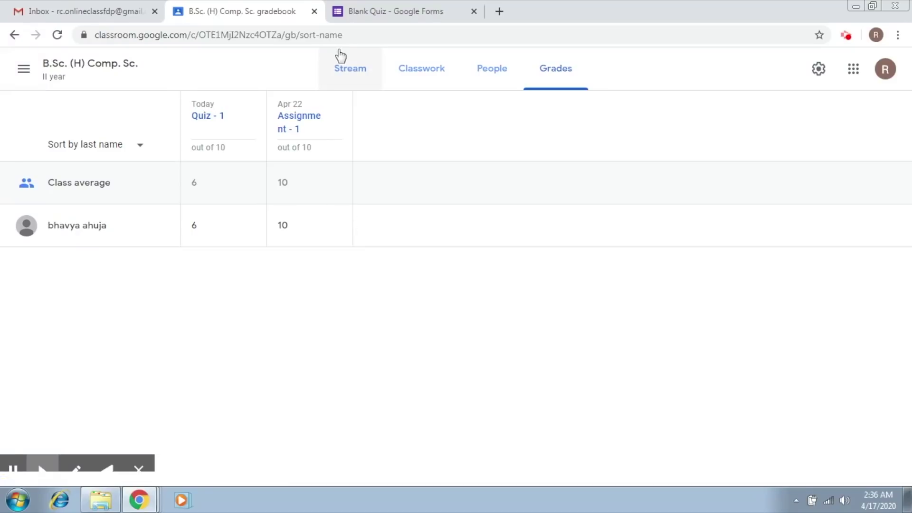
{"action": "left_click", "coordinate": [401, 65]}
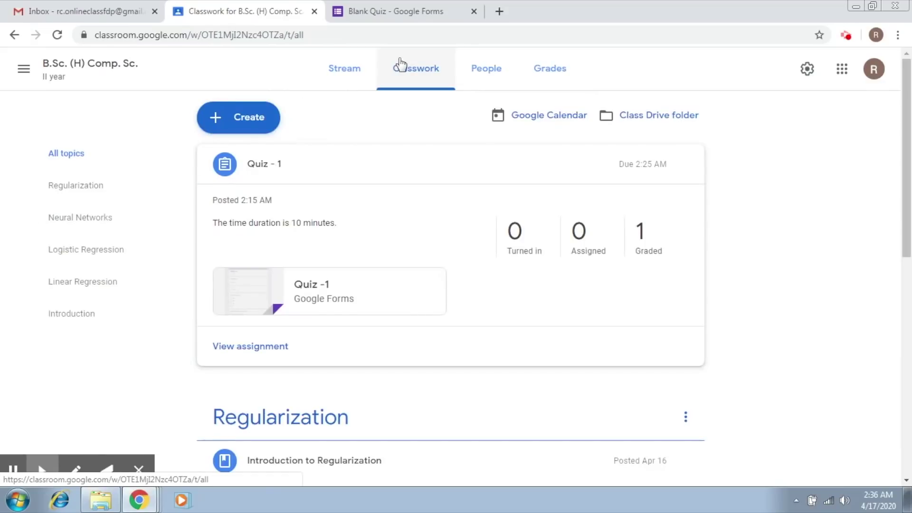
Step: Create a new question titled 'Implement Linear Regression in Python'
{"action": "left_click", "coordinate": [273, 125]}
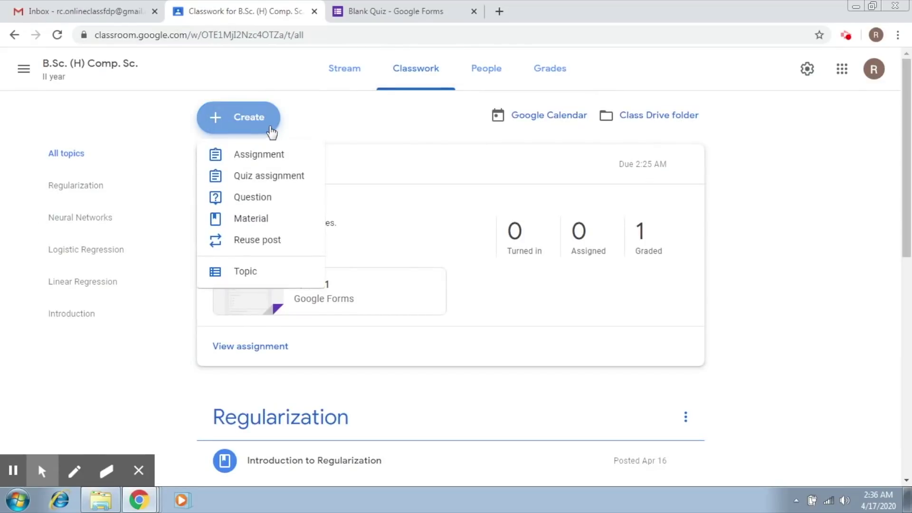
{"action": "left_click", "coordinate": [260, 202]}
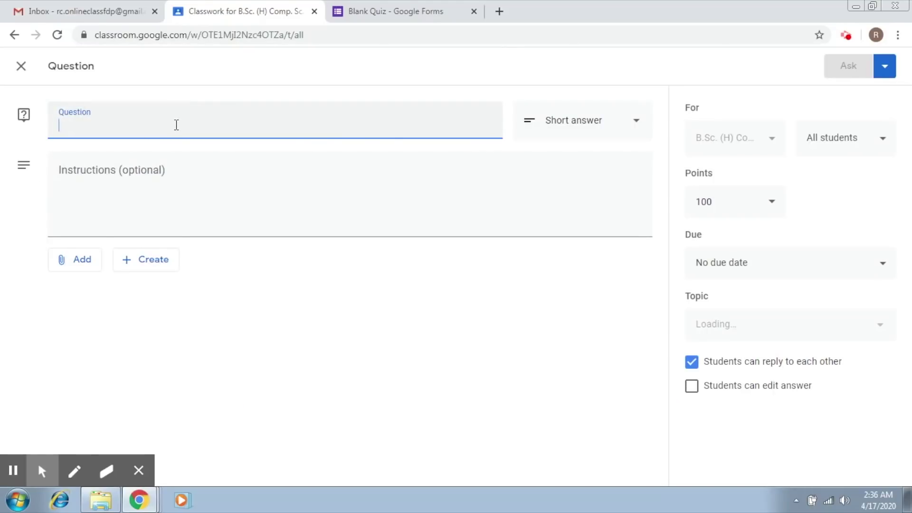
{"action": "left_click", "coordinate": [79, 266]}
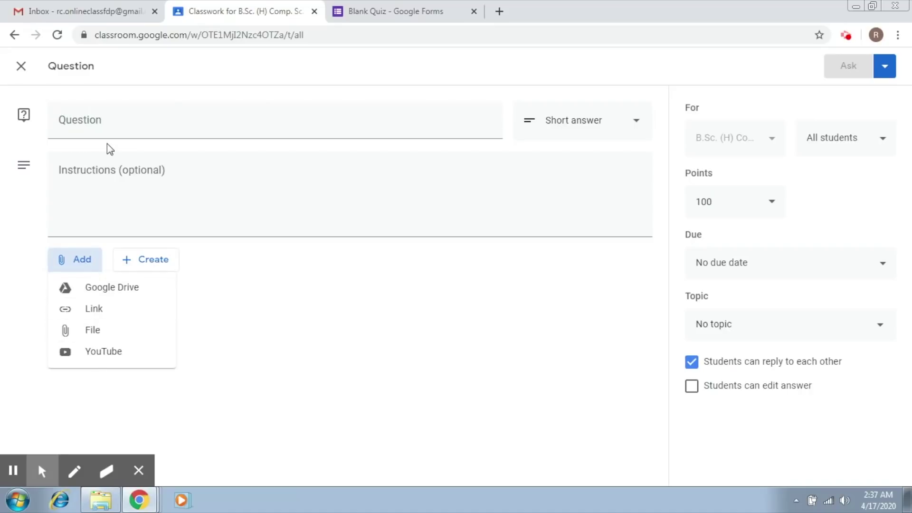
{"action": "left_click", "coordinate": [119, 120]}
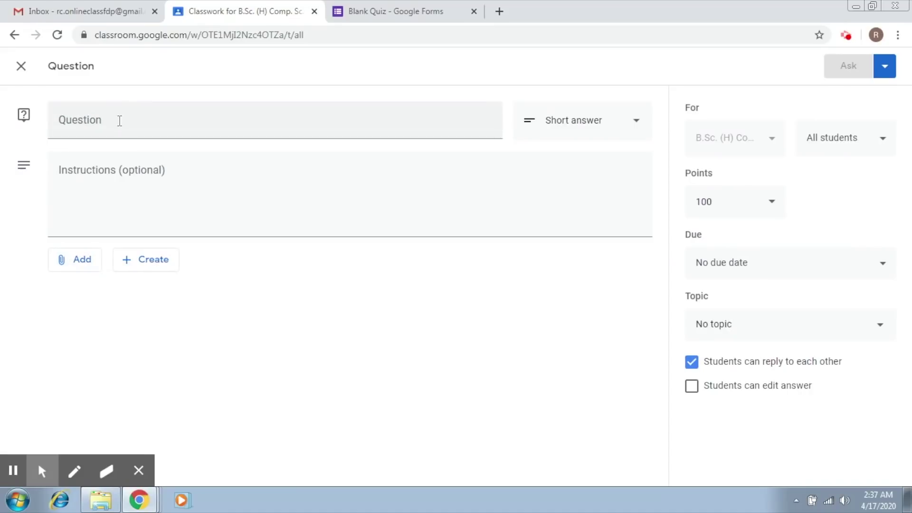
{"action": "left_click", "coordinate": [97, 121]}
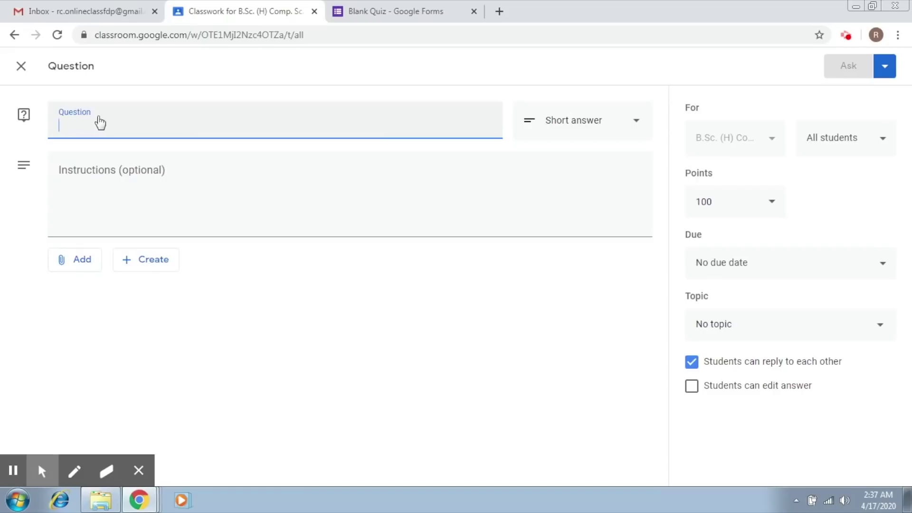
{"action": "type", "text": "Implem"}
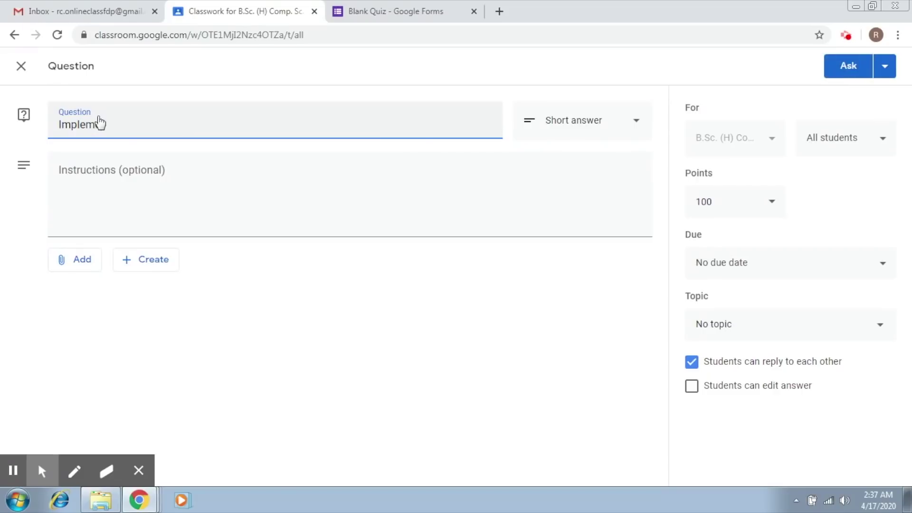
{"action": "type", "text": "ent Linear"}
{"action": "type", "text": "Regression in Python"}
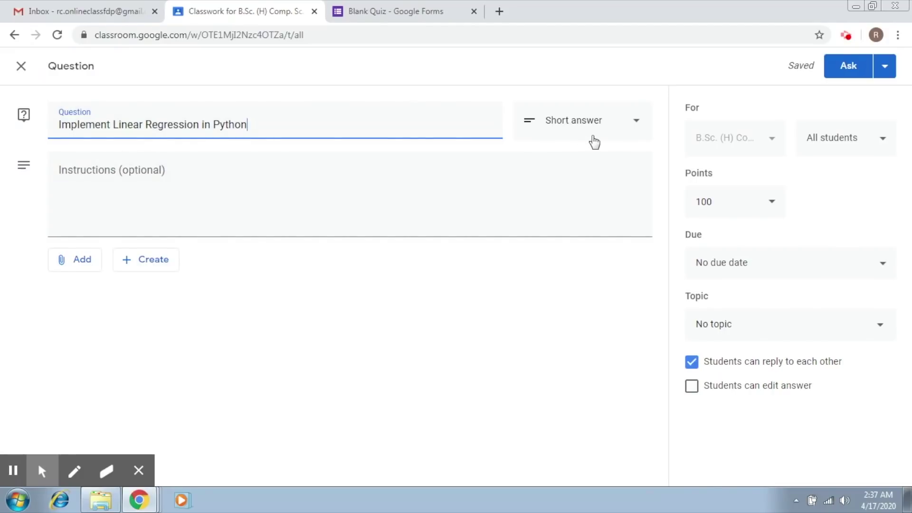
Step: Keep it as short answer, set points to 10, and post the question to the class
{"action": "left_click", "coordinate": [633, 122]}
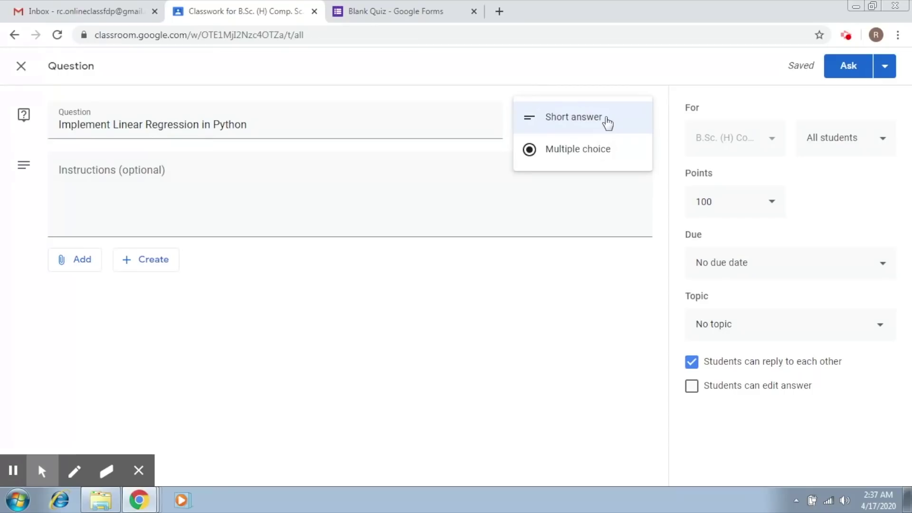
{"action": "left_click", "coordinate": [587, 125]}
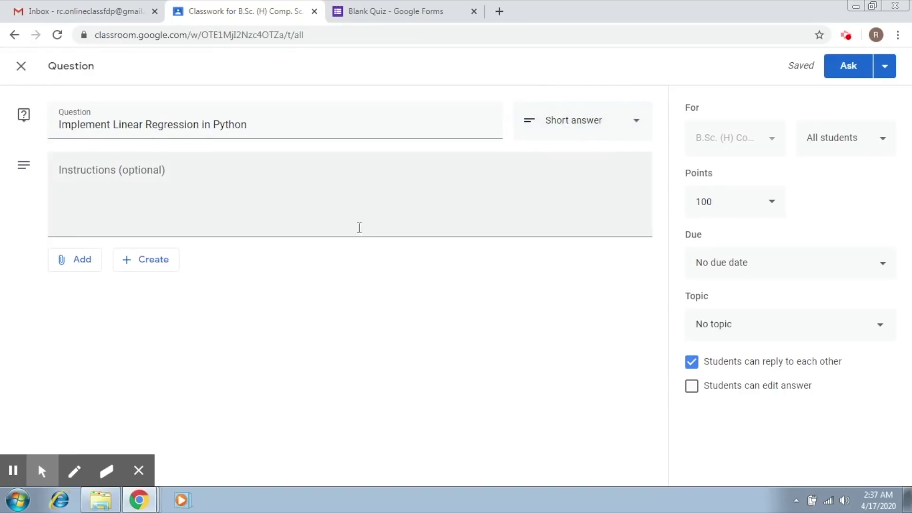
{"action": "left_click", "coordinate": [754, 205]}
{"action": "key", "text": "BackSpace"}
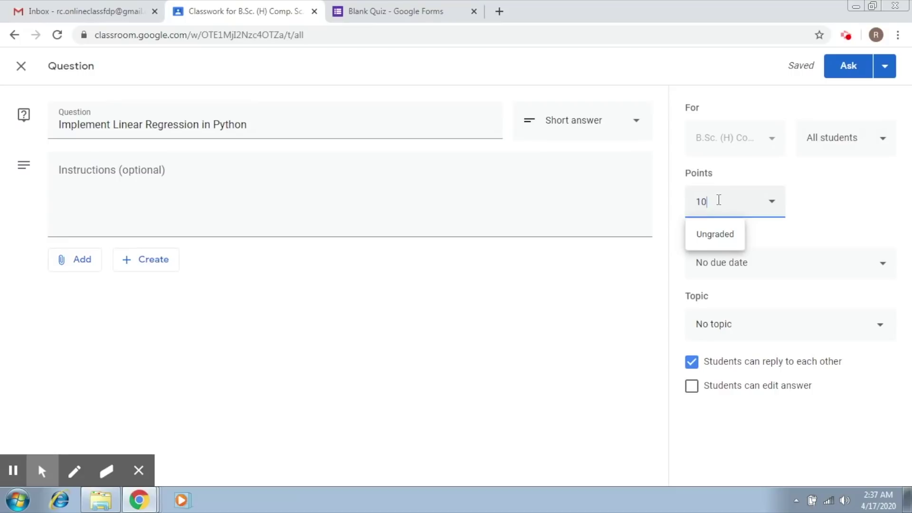
{"action": "left_click", "coordinate": [867, 212]}
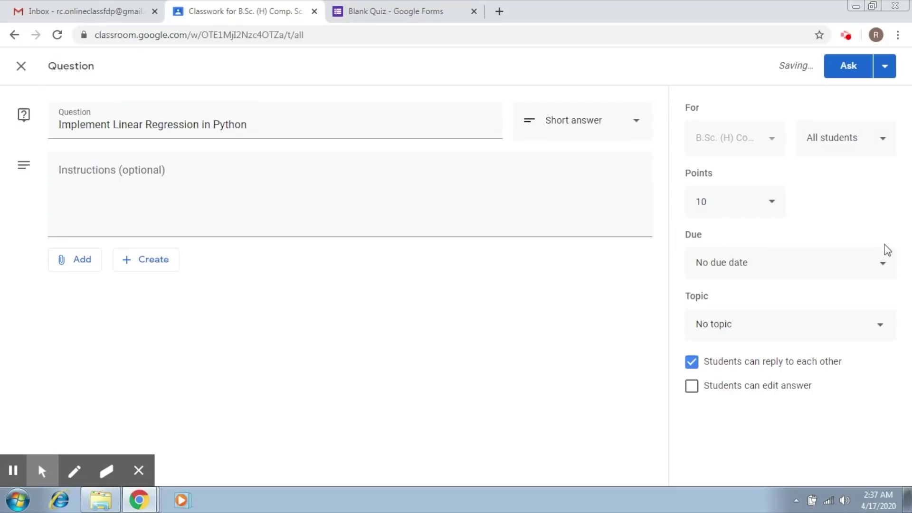
{"action": "left_click", "coordinate": [885, 66]}
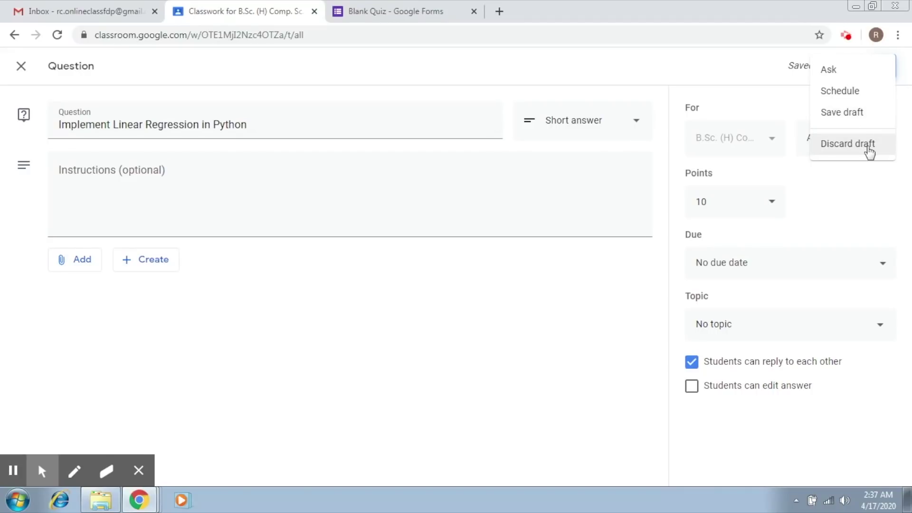
{"action": "left_click", "coordinate": [847, 70]}
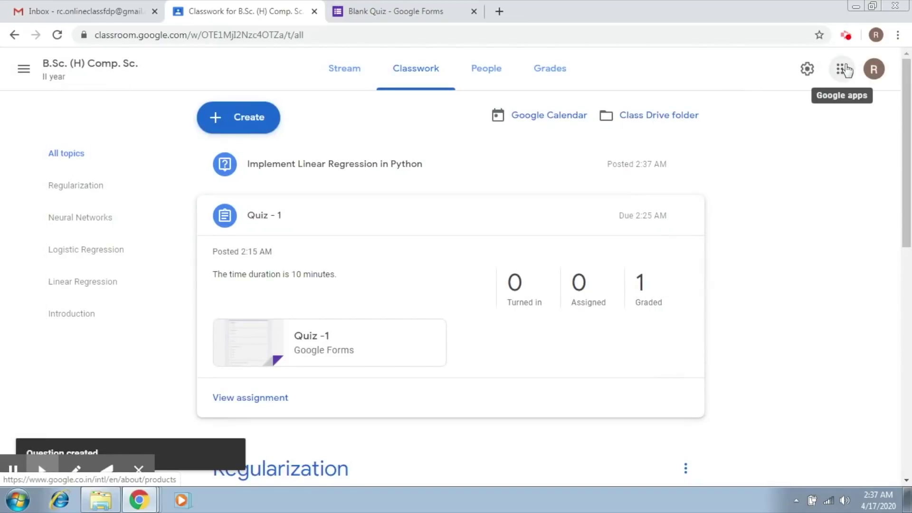
Step: Expand the Linear Regression question card, then switch to the student's browser window
{"action": "left_click", "coordinate": [405, 171]}
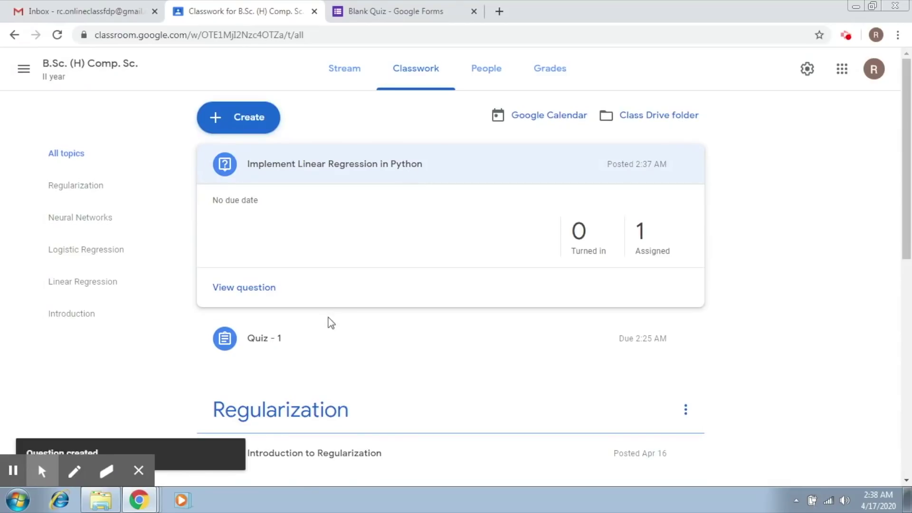
{"action": "key", "text": "alt+Tab"}
{"action": "key", "text": "alt+Tab"}
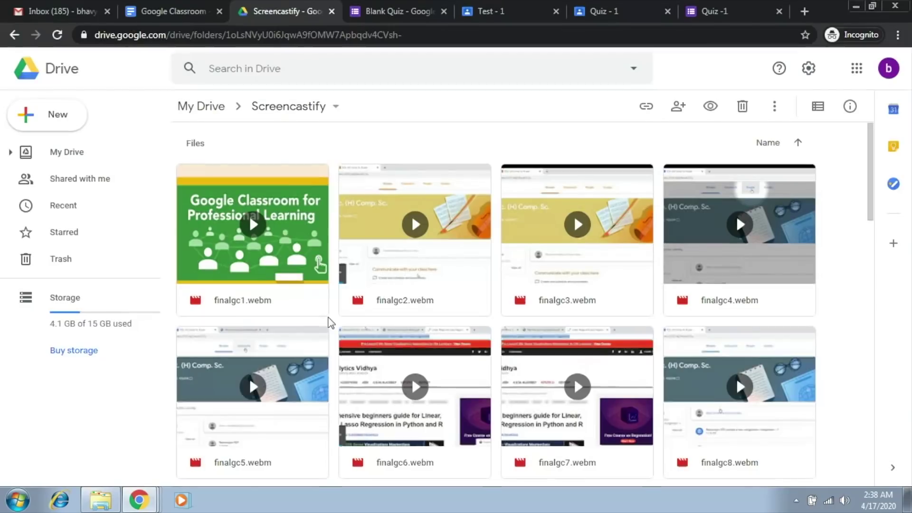
Step: As the student, view Quiz - 1's returned grade, then open the Linear Regression question
{"action": "left_click", "coordinate": [693, 10]}
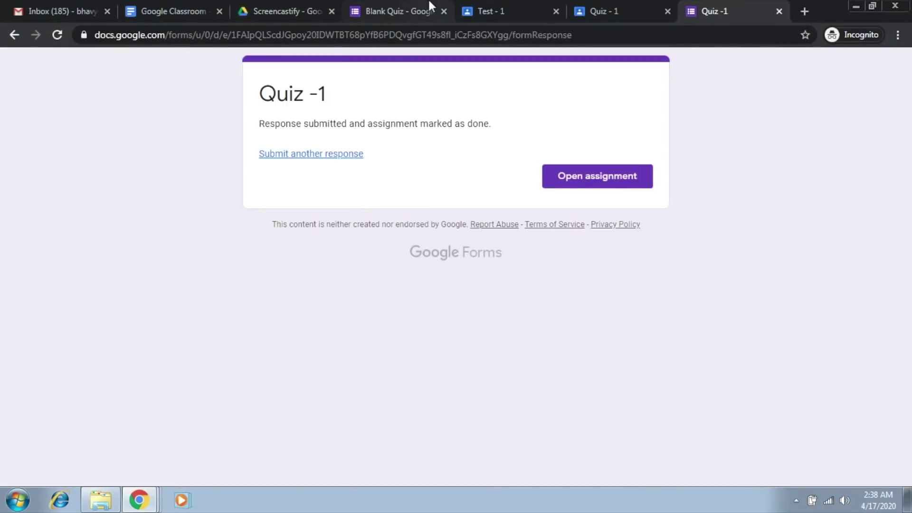
{"action": "left_click", "coordinate": [526, 6]}
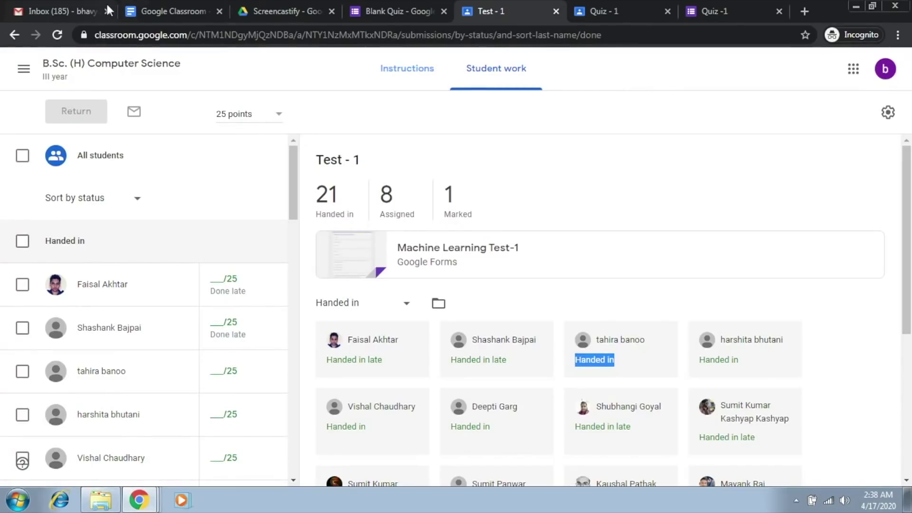
{"action": "left_click", "coordinate": [105, 69]}
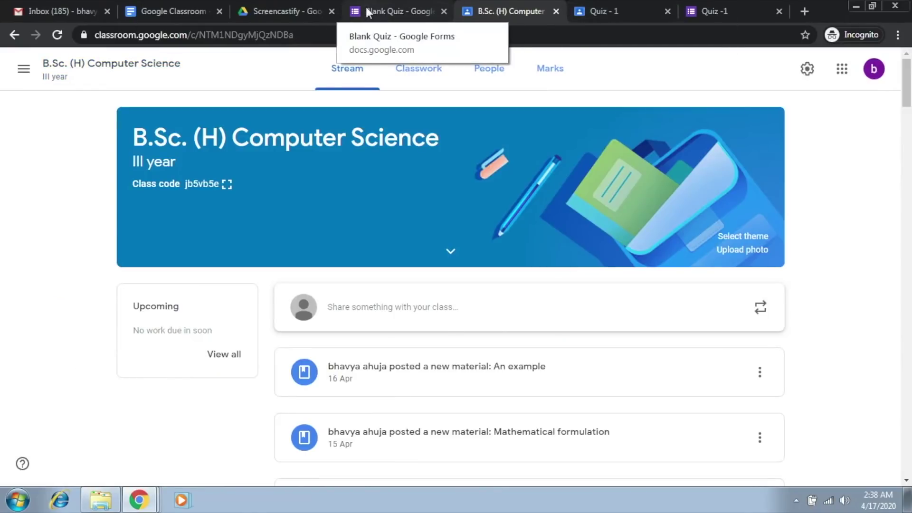
{"action": "left_click", "coordinate": [622, 6]}
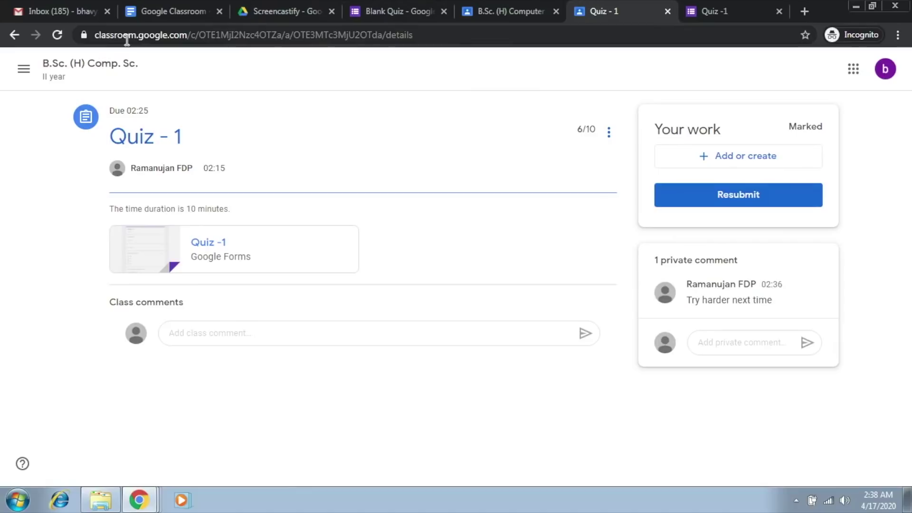
{"action": "left_click", "coordinate": [127, 63]}
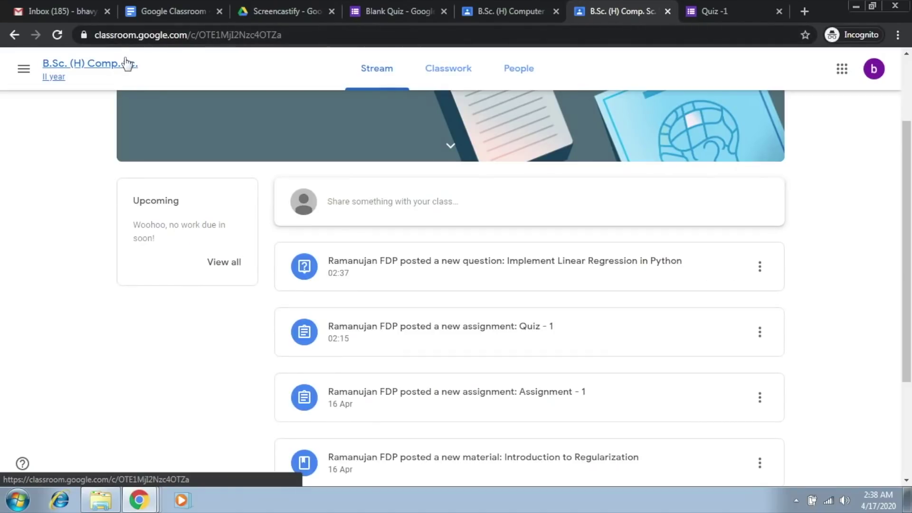
{"action": "left_click", "coordinate": [375, 261]}
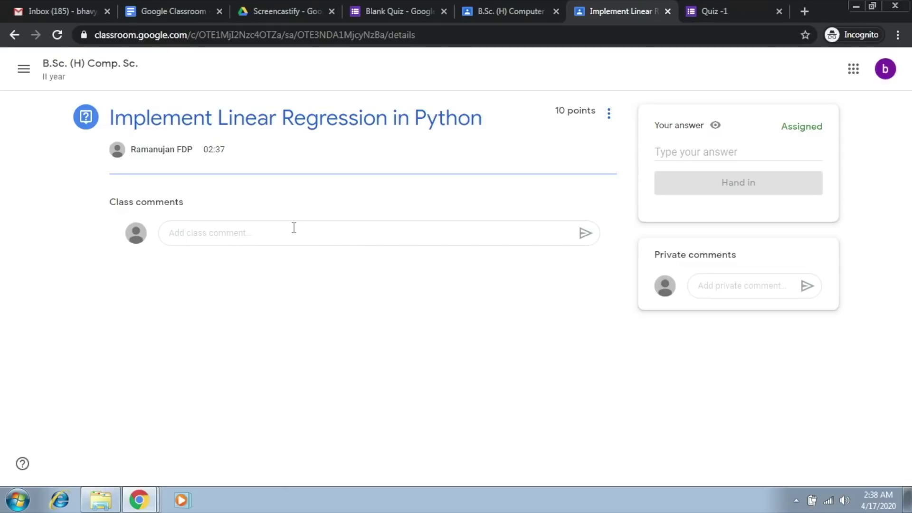
Step: Hand in the answer 'Code....' as the student, then return to the teacher's window and dismiss the notice
{"action": "left_click", "coordinate": [723, 155]}
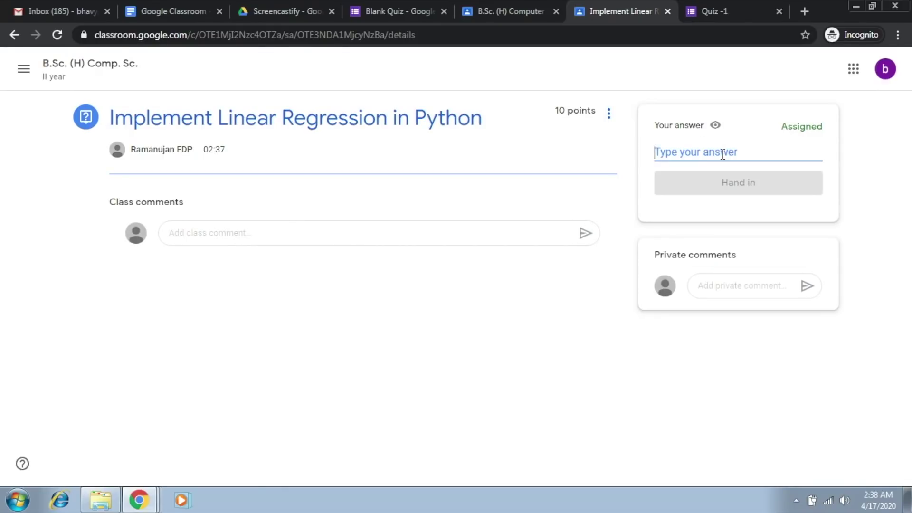
{"action": "type", "text": "Code...."}
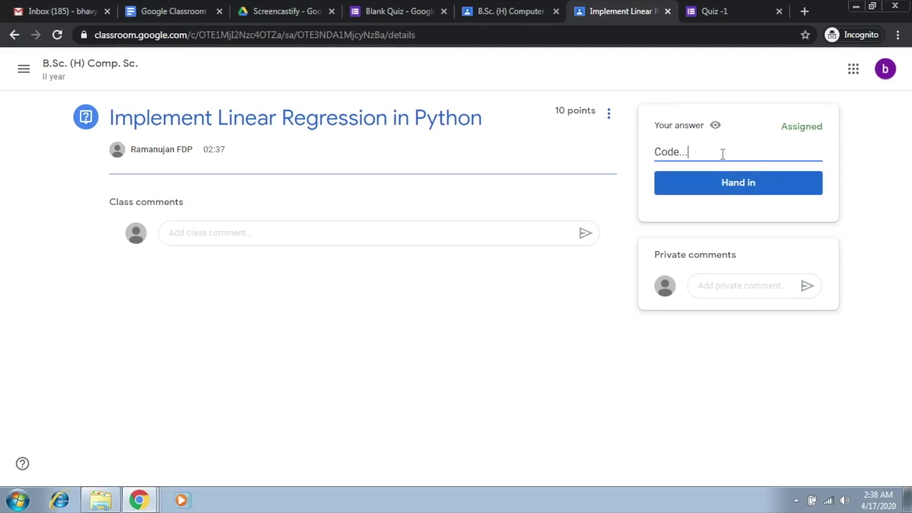
{"action": "left_click", "coordinate": [725, 186]}
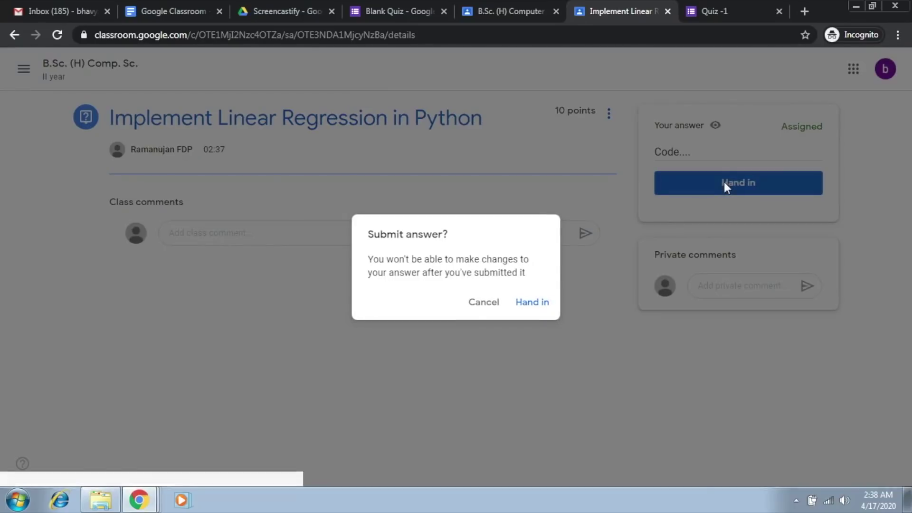
{"action": "left_click", "coordinate": [532, 301]}
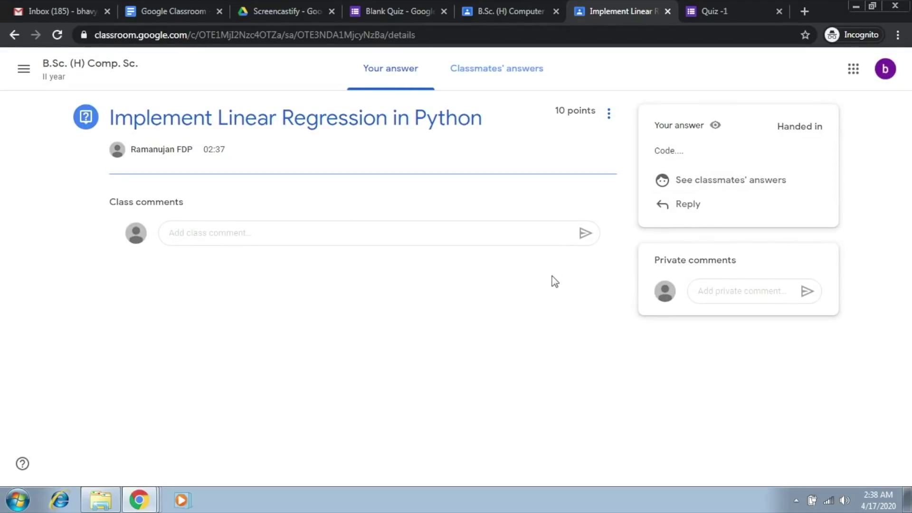
{"action": "key", "text": "alt+Tab"}
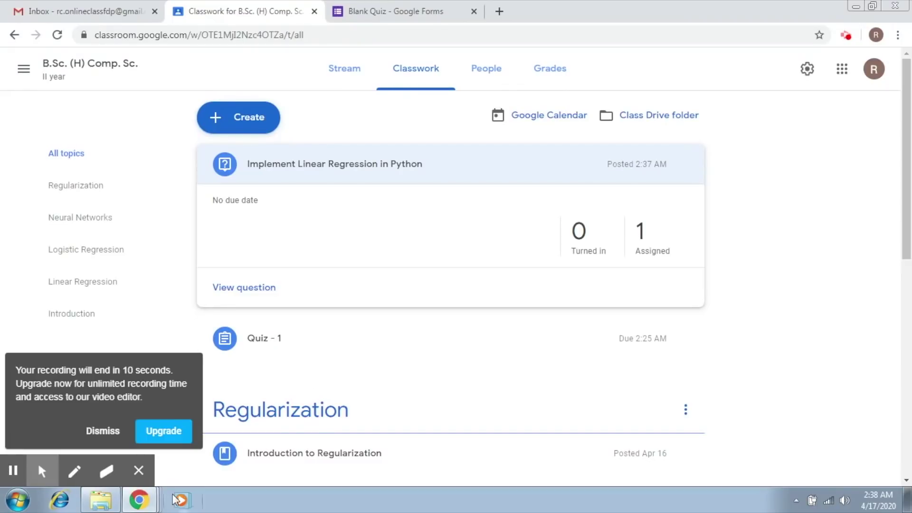
{"action": "left_click", "coordinate": [113, 397]}
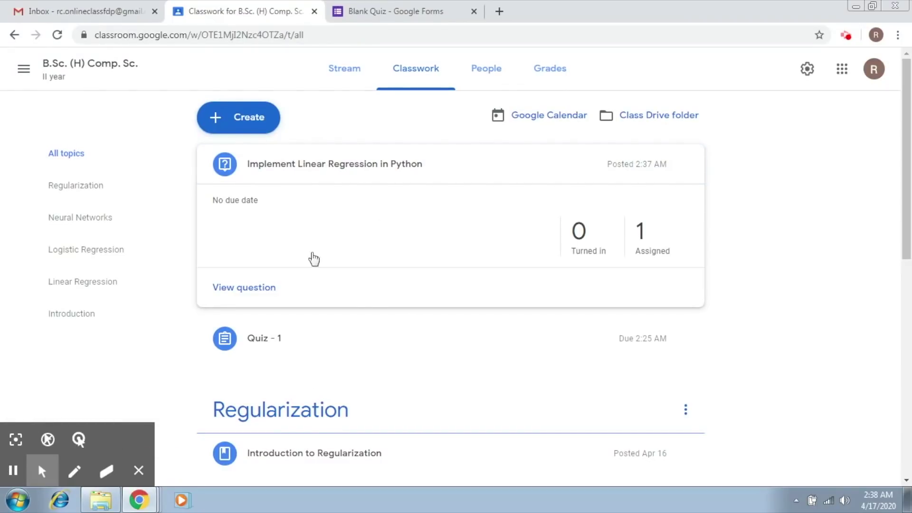